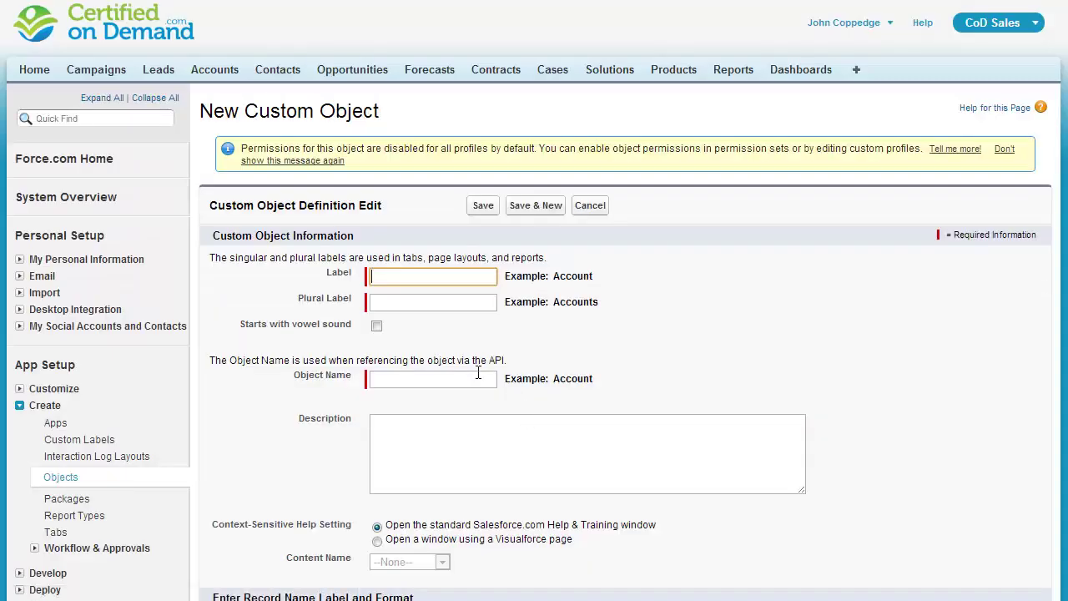
# - Enter Label 'Job Posting' and Plural Label 'Job Postings', letting Object Name fill in as Job_Posting
pyautogui.write('C')
pyautogui.press('BackSpace')
pyautogui.write('Job Posting')
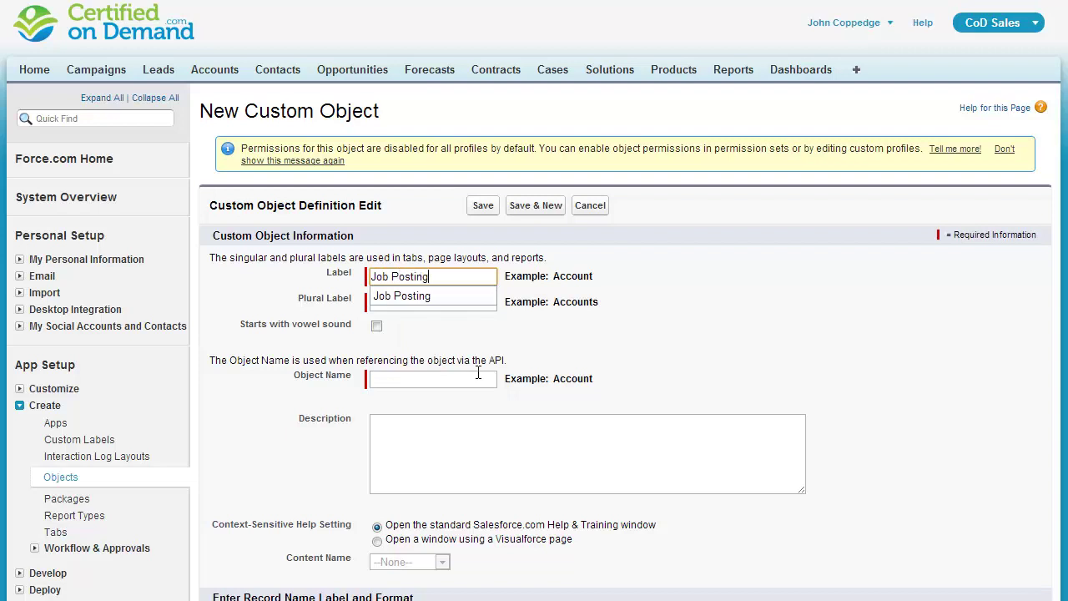
pyautogui.press('Tab')
pyautogui.write('P')
pyautogui.press('BackSpace')
pyautogui.write('Job Postings')
pyautogui.press('Tab')
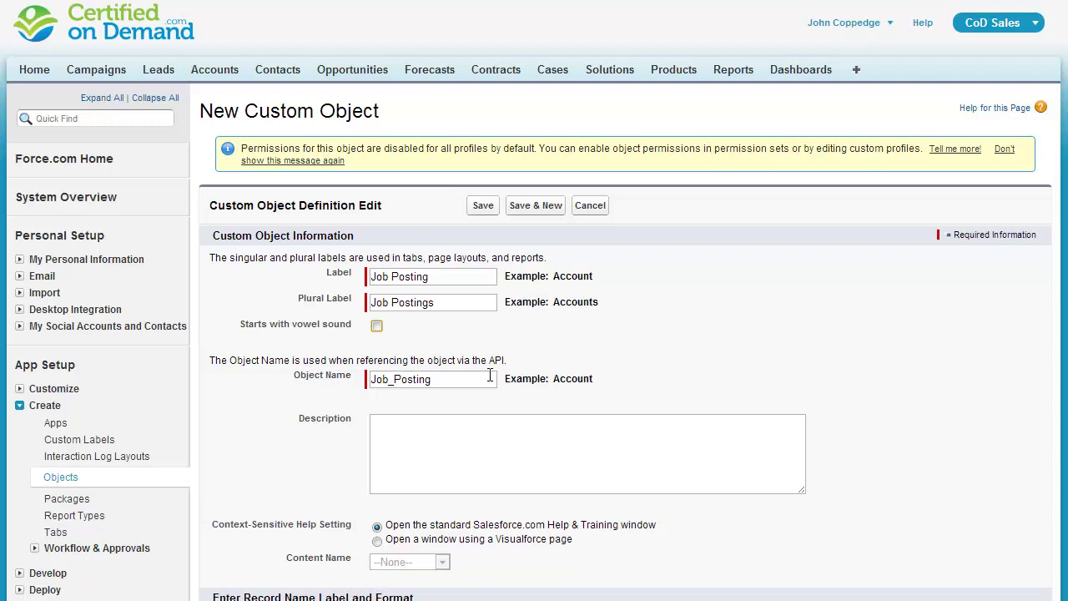
# - Keep the Job Posting Name record field as Text after briefly choosing Auto Number, and check Allow Reports
pyautogui.scroll(-2, 514, 401)
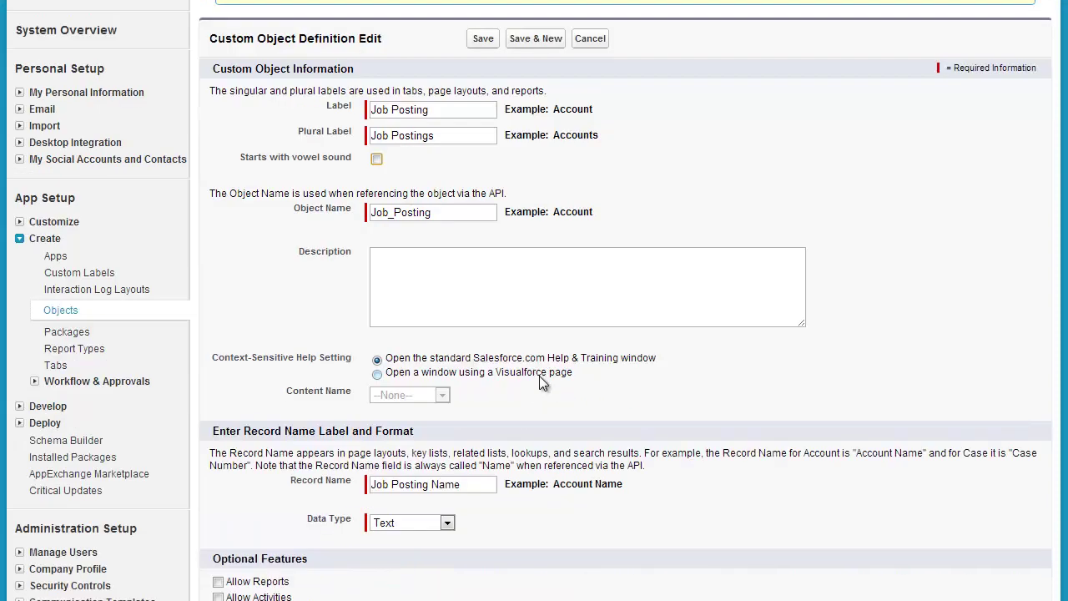
pyautogui.click(511, 320)
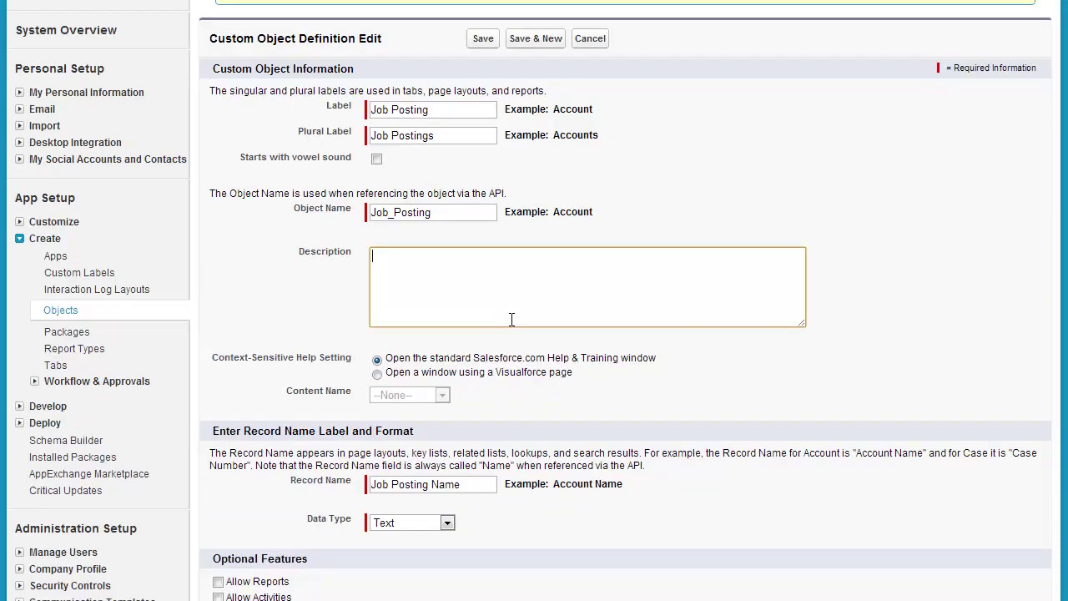
pyautogui.scroll(-3, 515, 322)
pyautogui.click(410, 273)
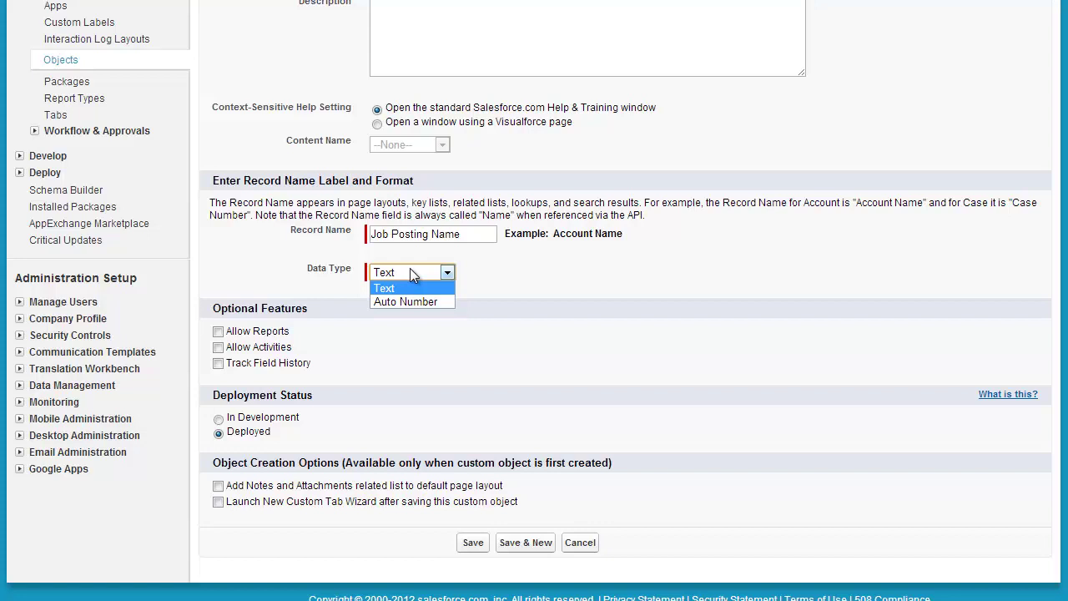
pyautogui.click(437, 302)
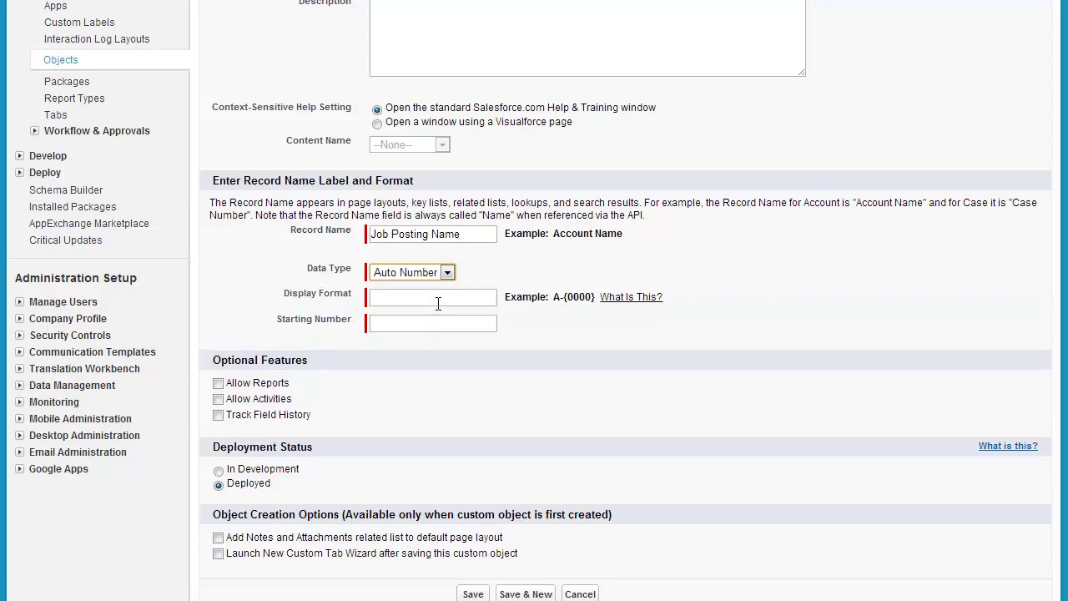
pyautogui.click(413, 273)
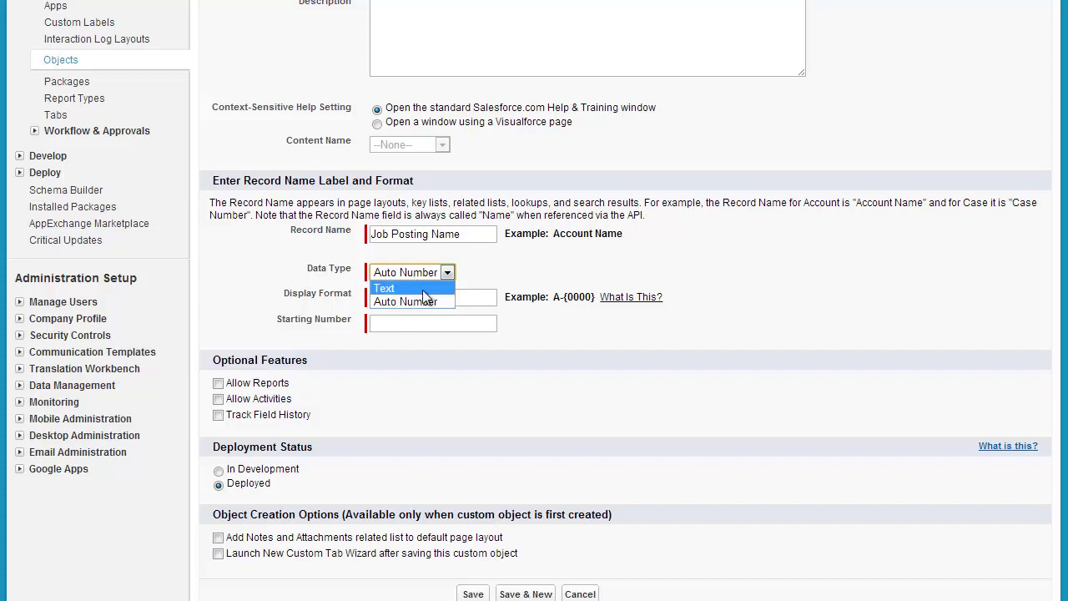
pyautogui.click(397, 286)
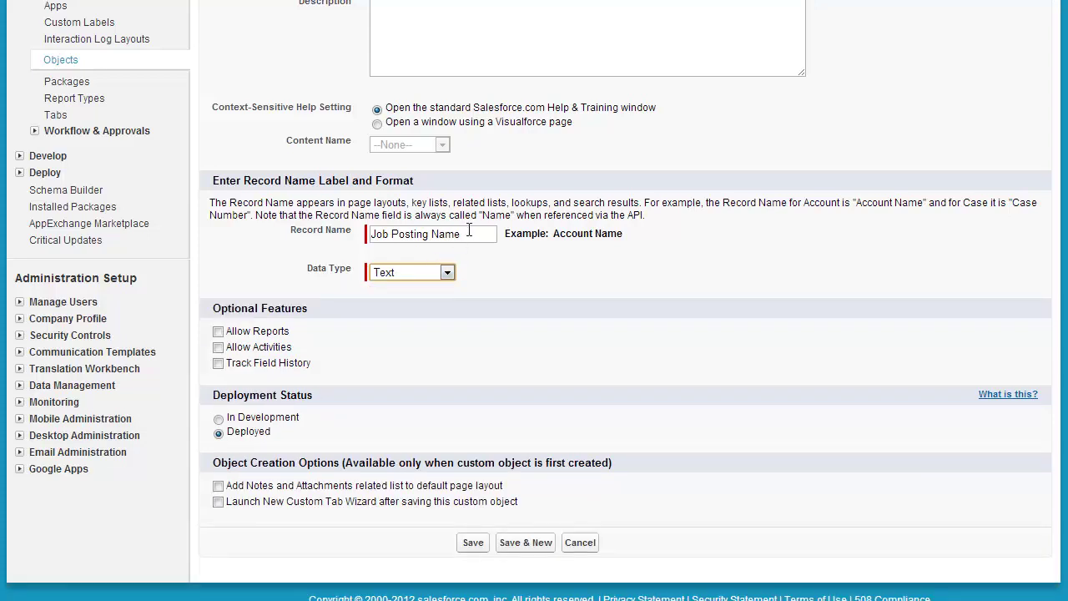
pyautogui.click(255, 332)
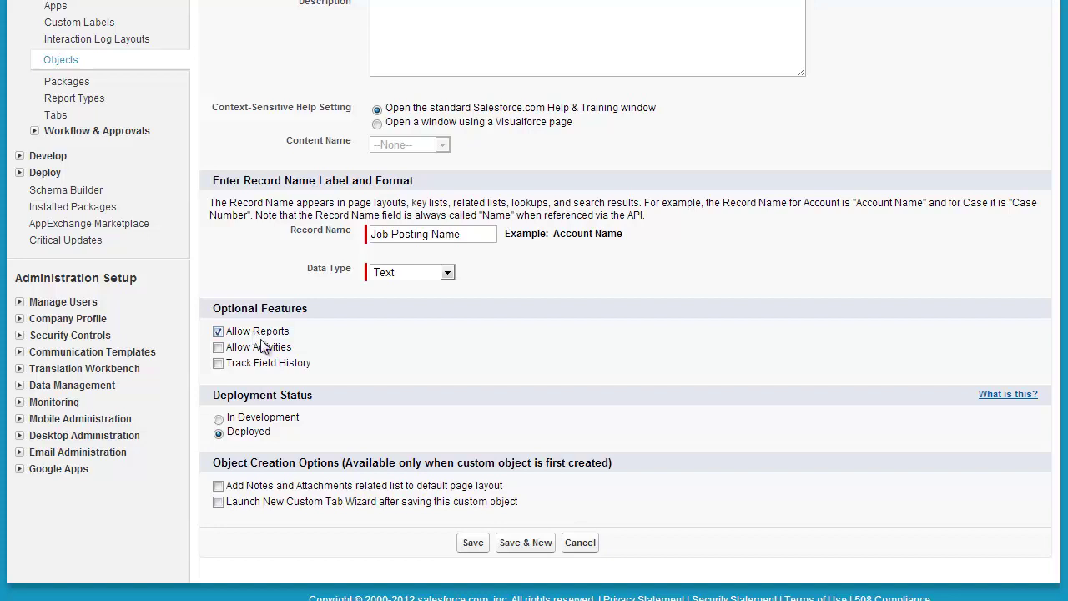
# - Check Allow Activities, Track Field History and Launch New Custom Tab Wizard, keep Deployed status, and save
pyautogui.click(276, 348)
pyautogui.click(277, 369)
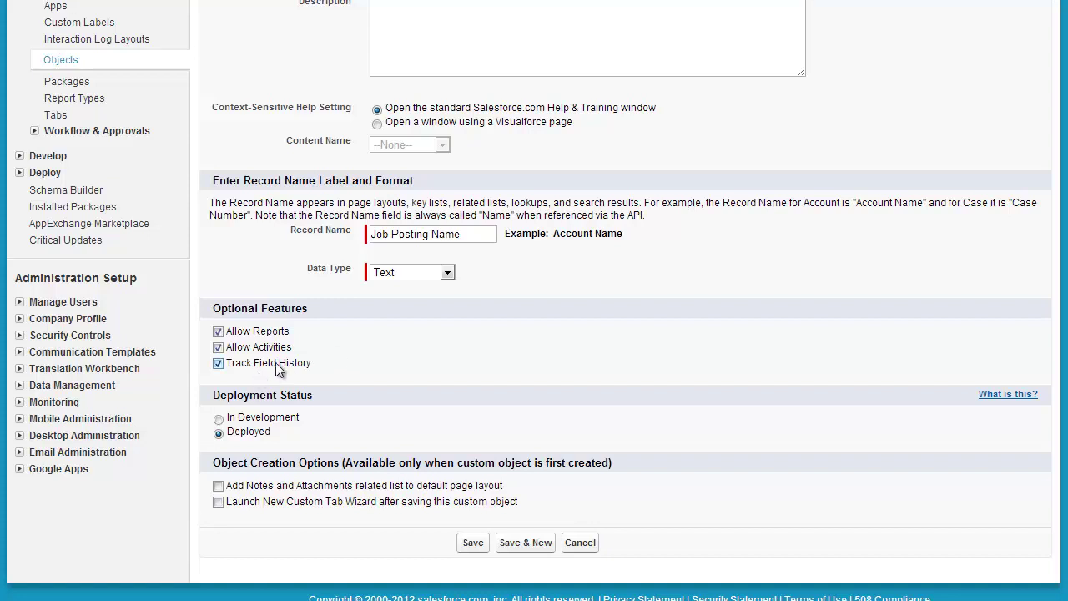
pyautogui.click(276, 418)
pyautogui.click(291, 503)
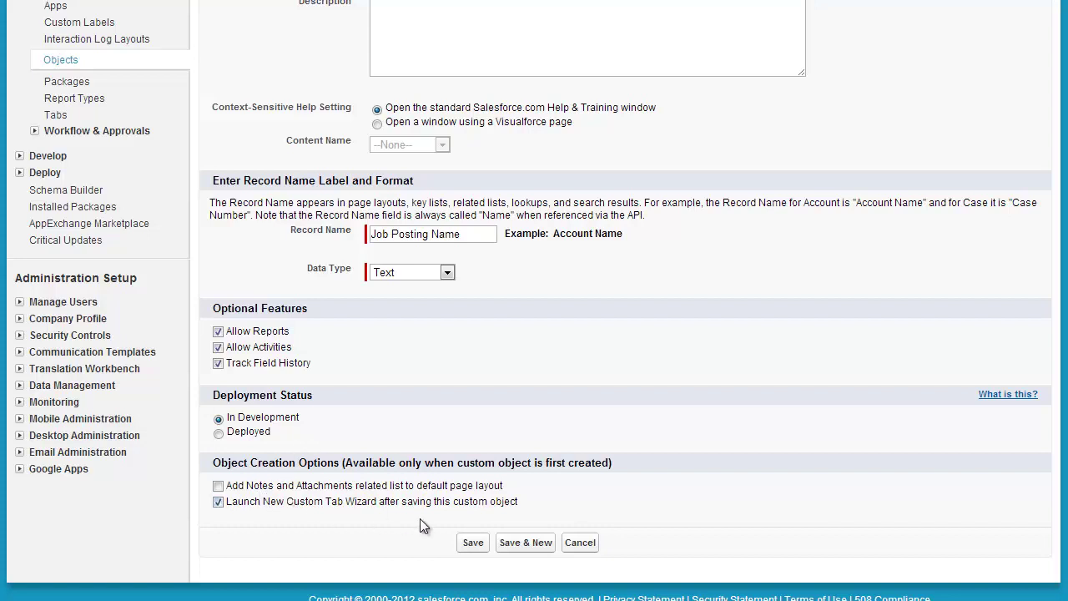
pyautogui.click(240, 433)
pyautogui.click(479, 542)
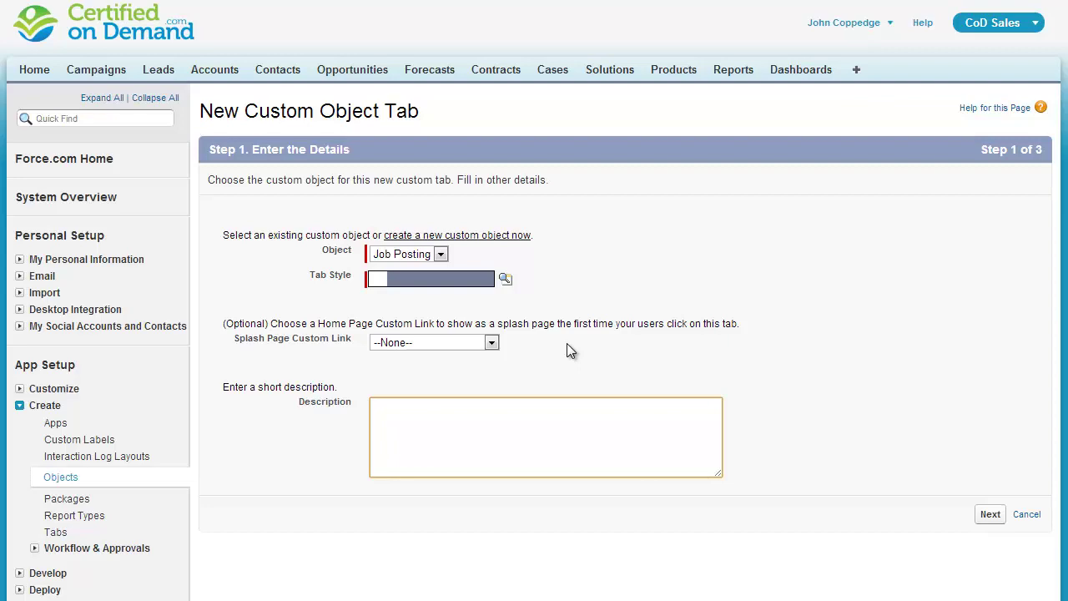
# - Give the Job Postings tab the Computer style and save it with default profile and app settings
pyautogui.click(505, 278)
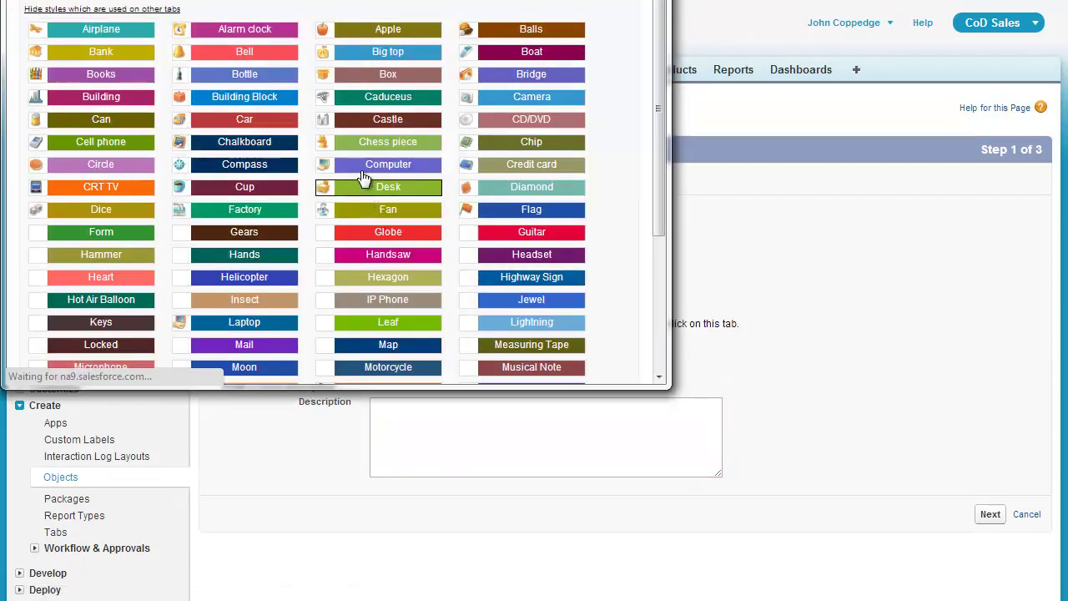
pyautogui.click(388, 164)
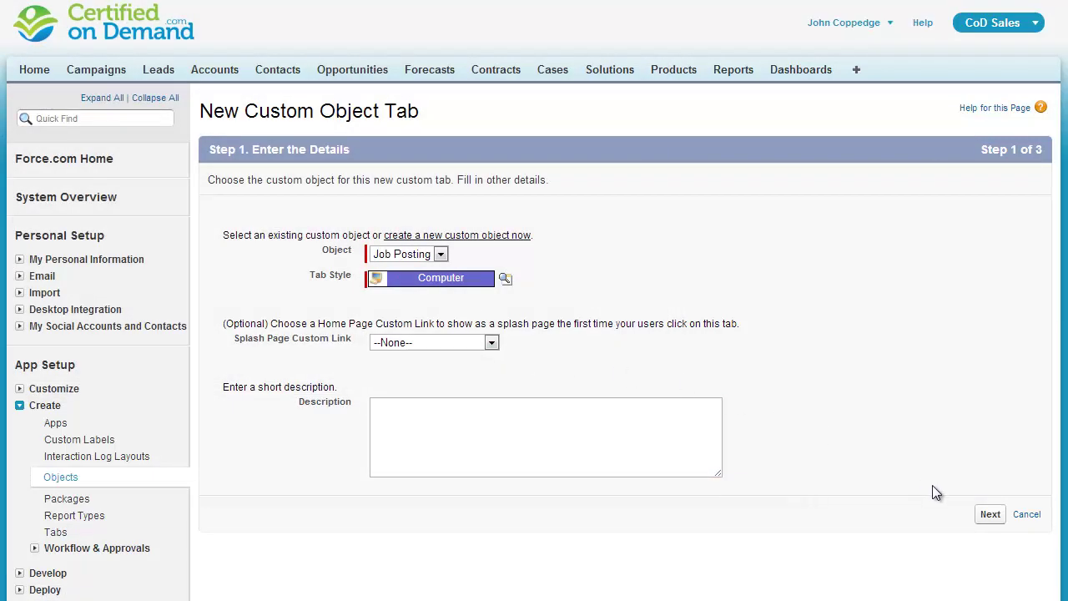
pyautogui.click(989, 514)
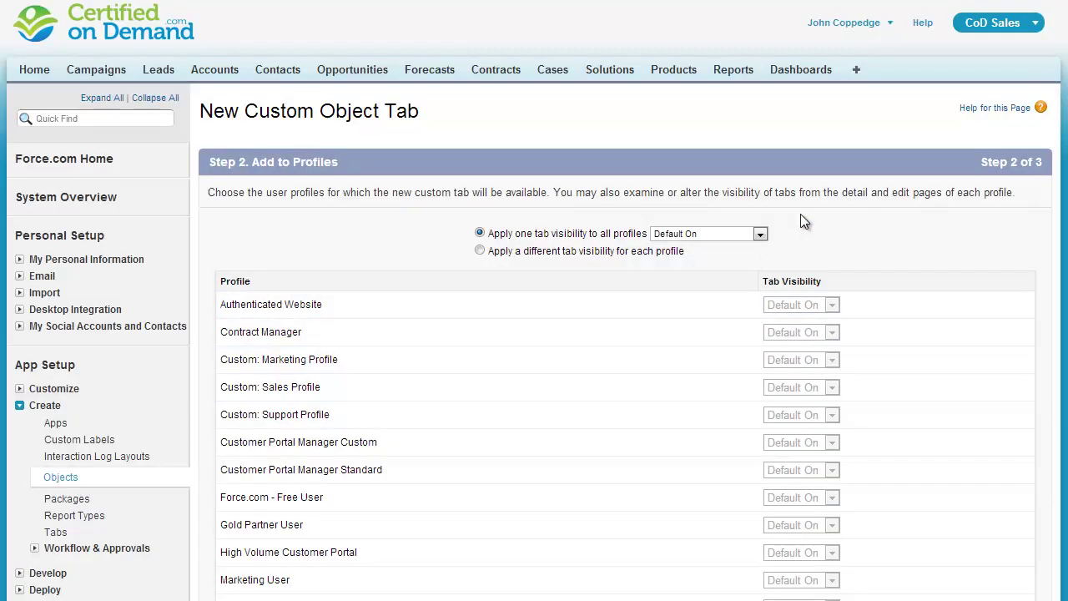
pyautogui.scroll(-5, 800, 214)
pyautogui.click(989, 505)
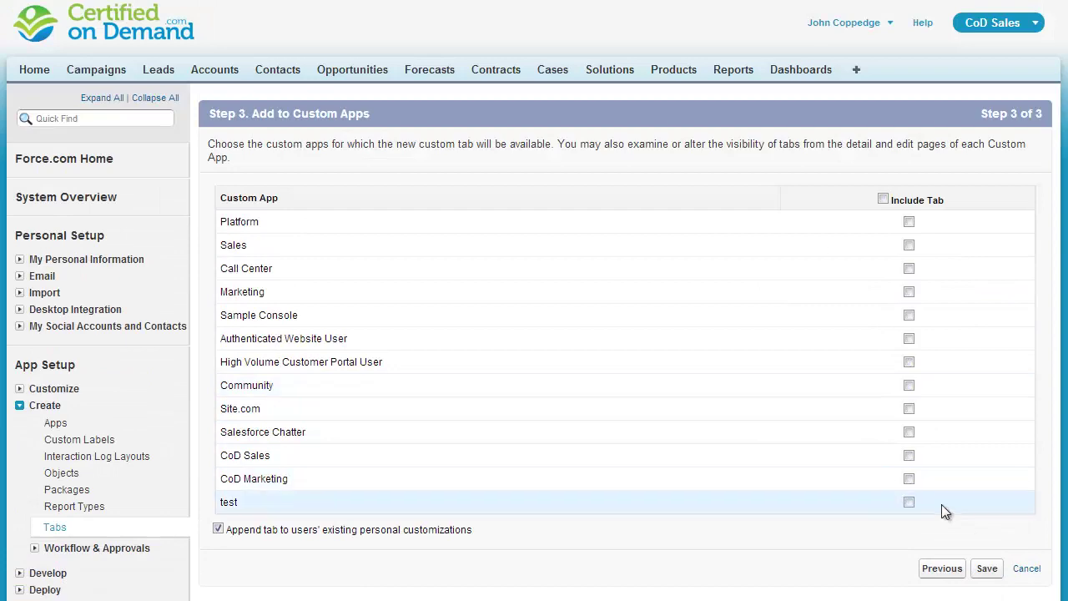
pyautogui.click(987, 569)
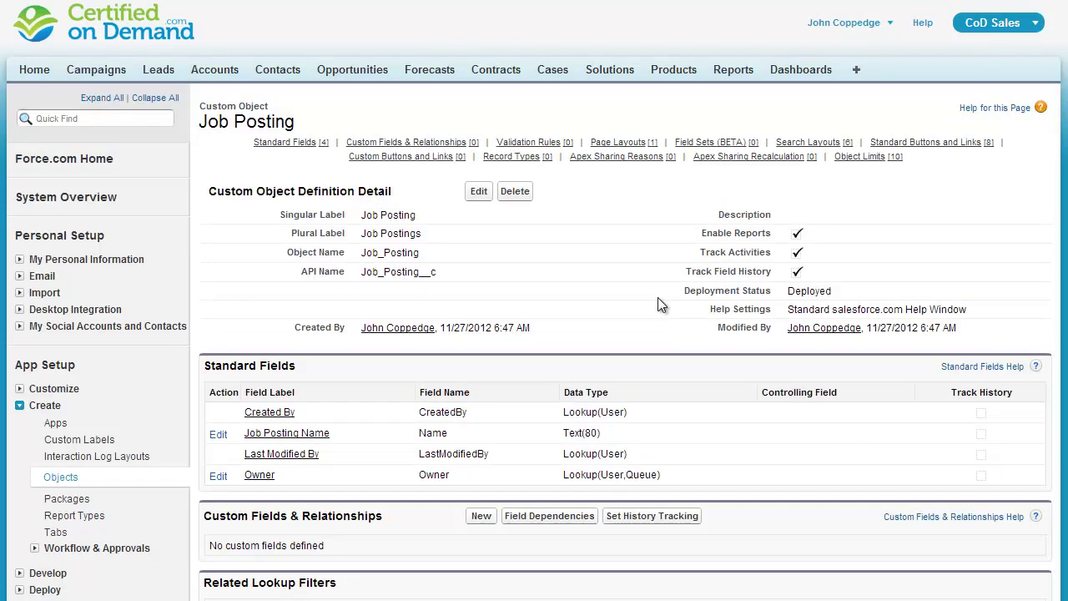
# - Open Setup's Create > Tabs page to view the custom tabs list
pyautogui.scroll(-5, 658, 302)
pyautogui.scroll(1, 659, 304)
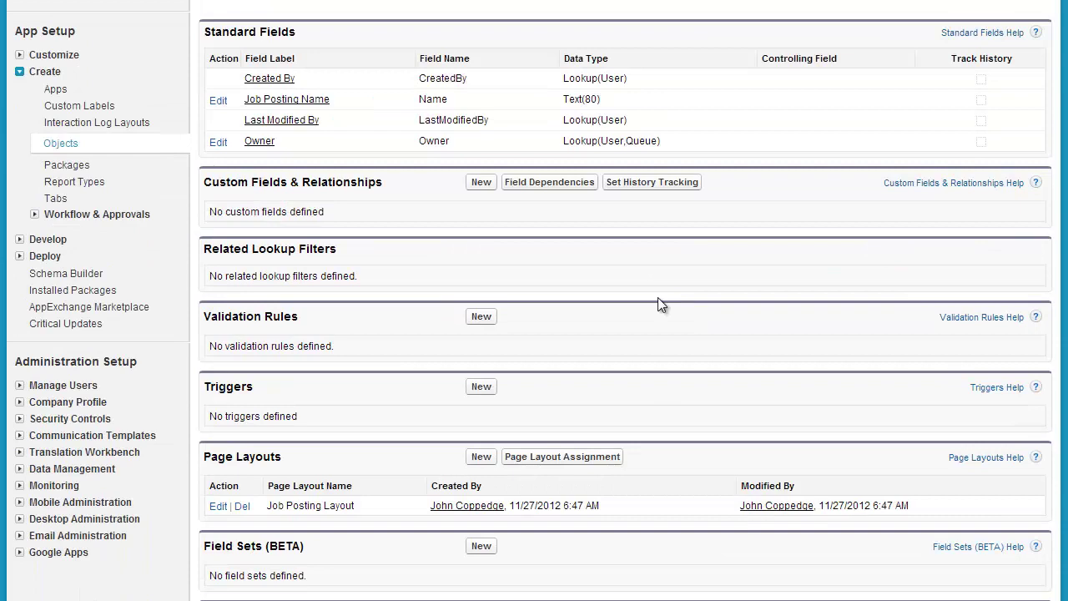
pyautogui.scroll(1, 658, 300)
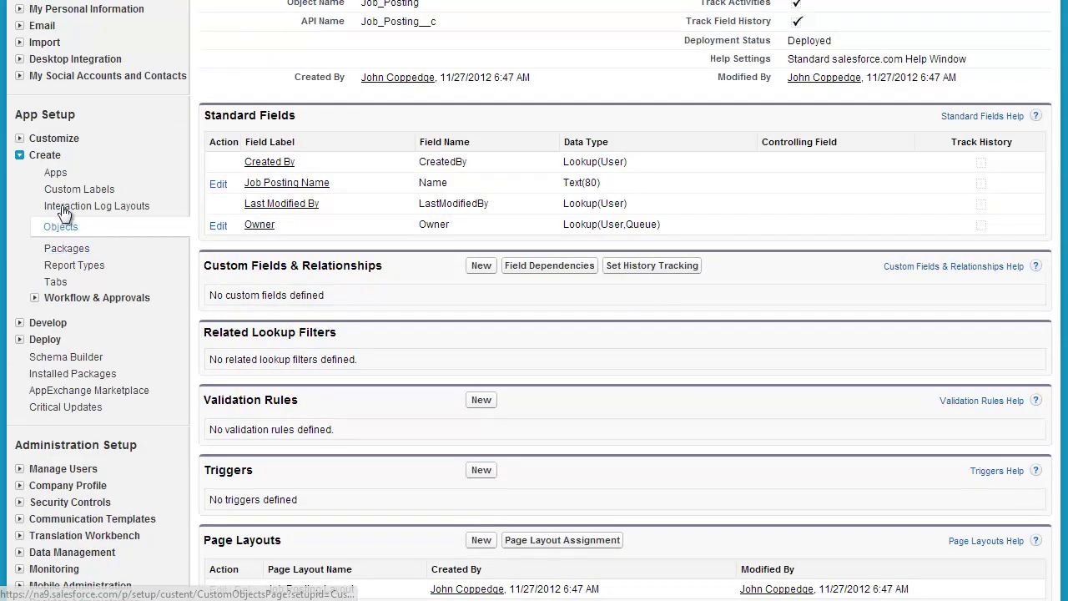
pyautogui.click(55, 282)
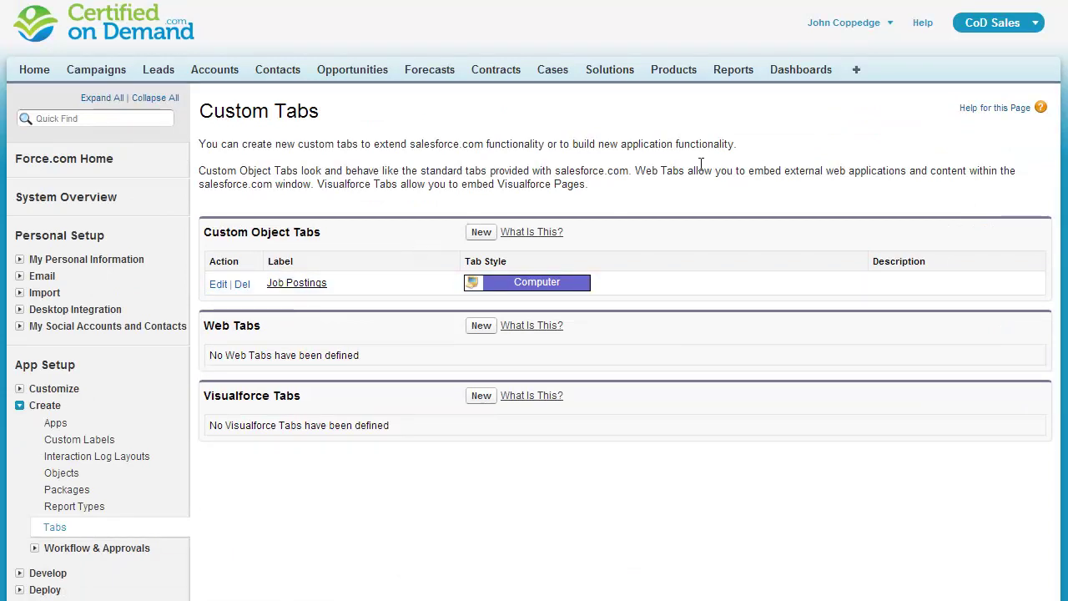
# - From All Tabs, open Job Postings and save a new record named 'New Job'
pyautogui.click(856, 70)
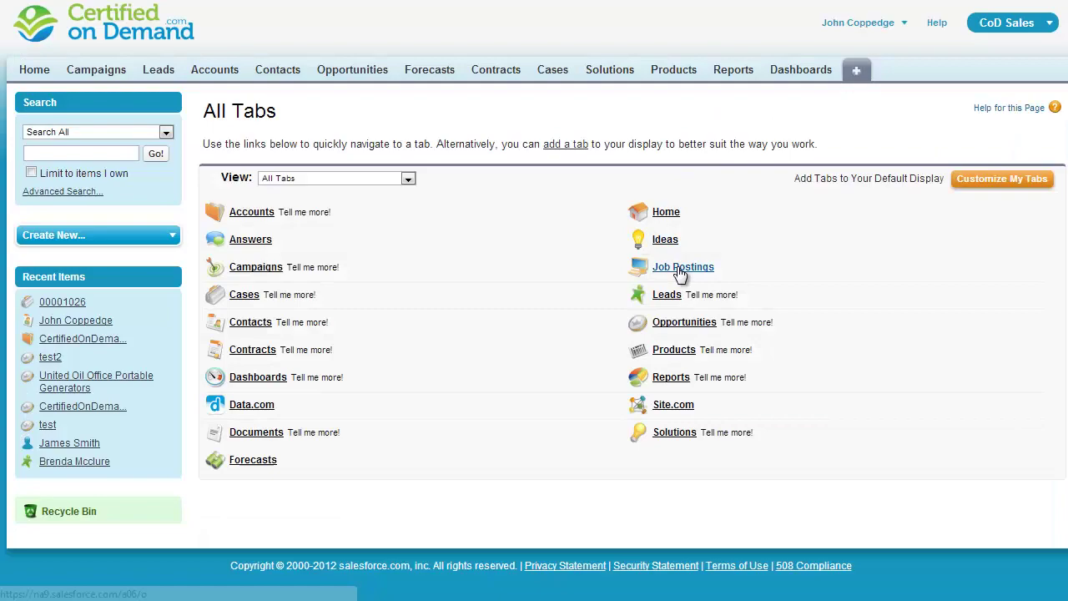
pyautogui.click(680, 272)
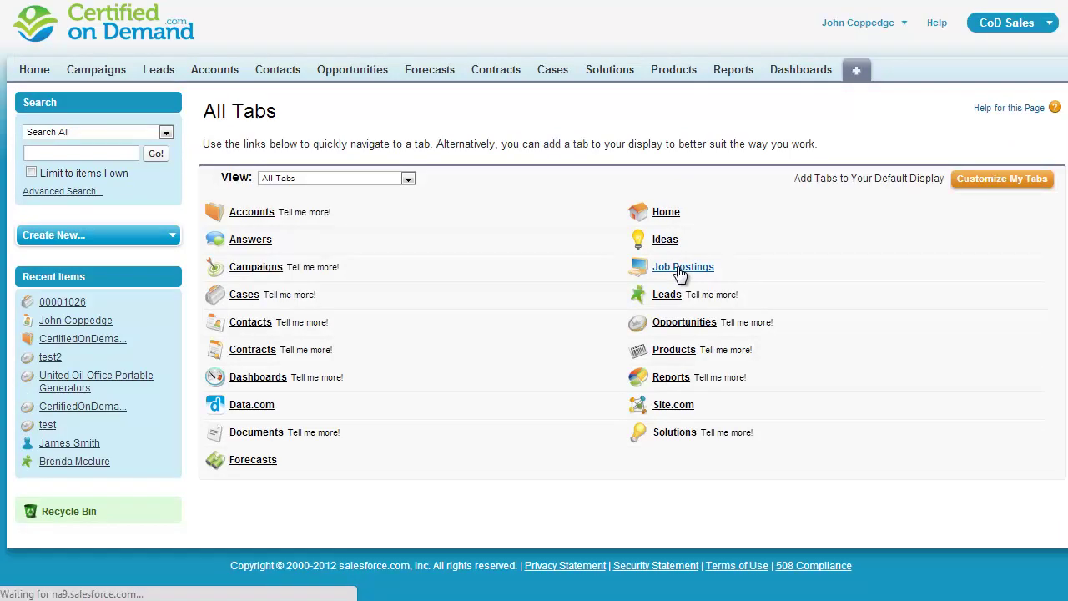
pyautogui.click(480, 197)
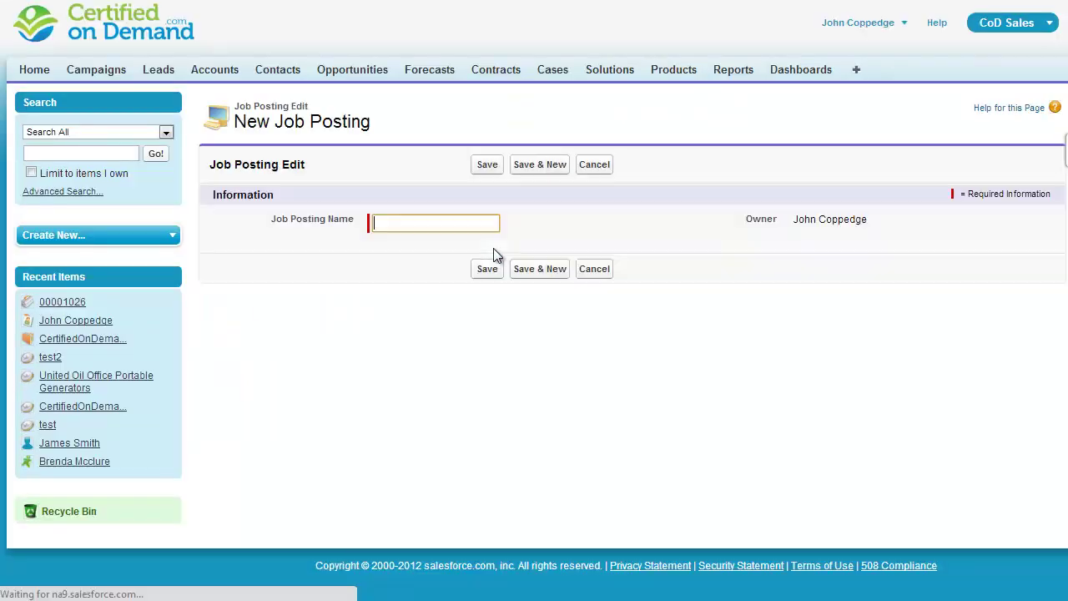
pyautogui.write('New Job')
pyautogui.press('Return')
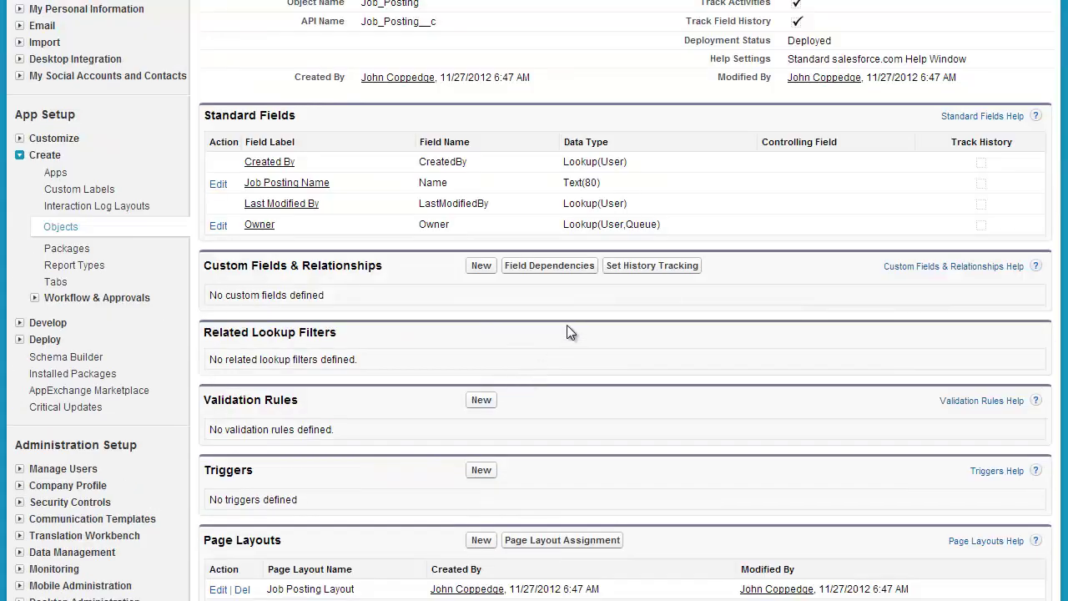
# - Edit the object, changing Label to 'Career Posting' and Plural Label to 'Career Postings'
pyautogui.scroll(-1, 363, 437)
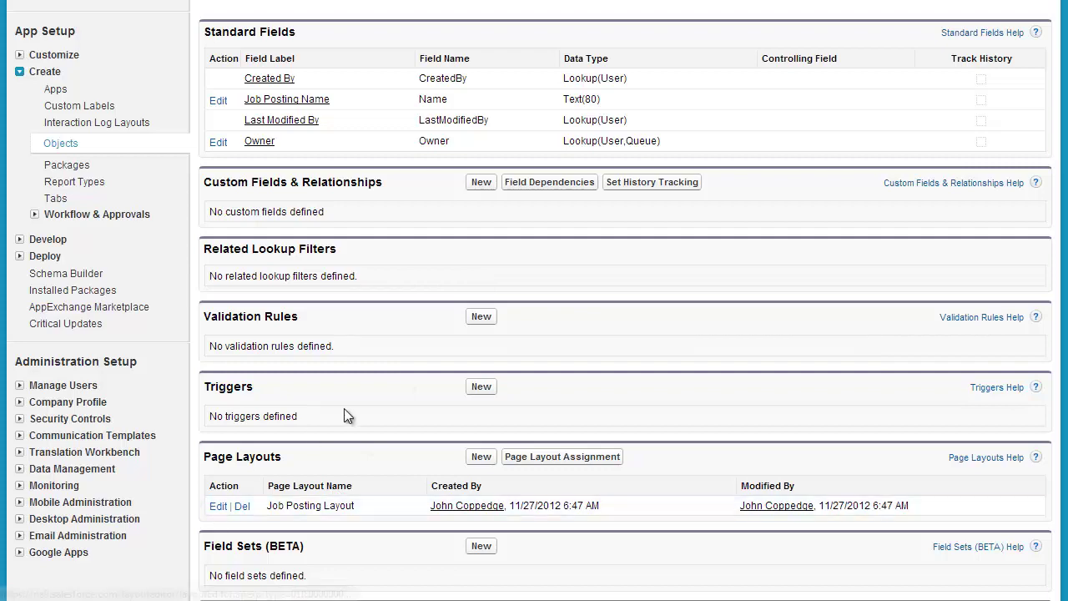
pyautogui.scroll(4, 500, 206)
pyautogui.click(478, 191)
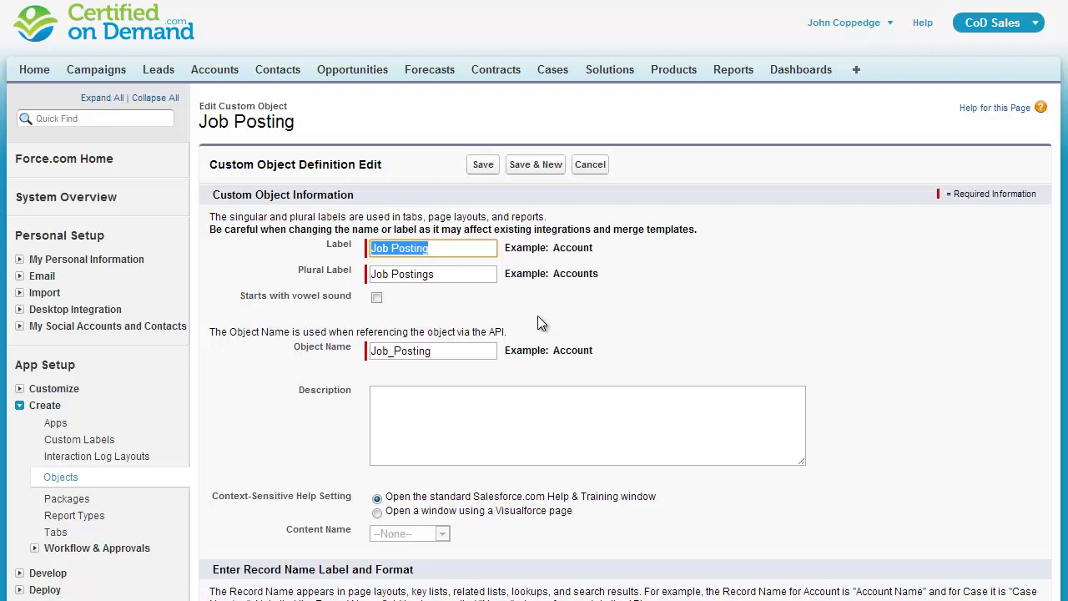
pyautogui.press('Tab')
pyautogui.click(457, 250)
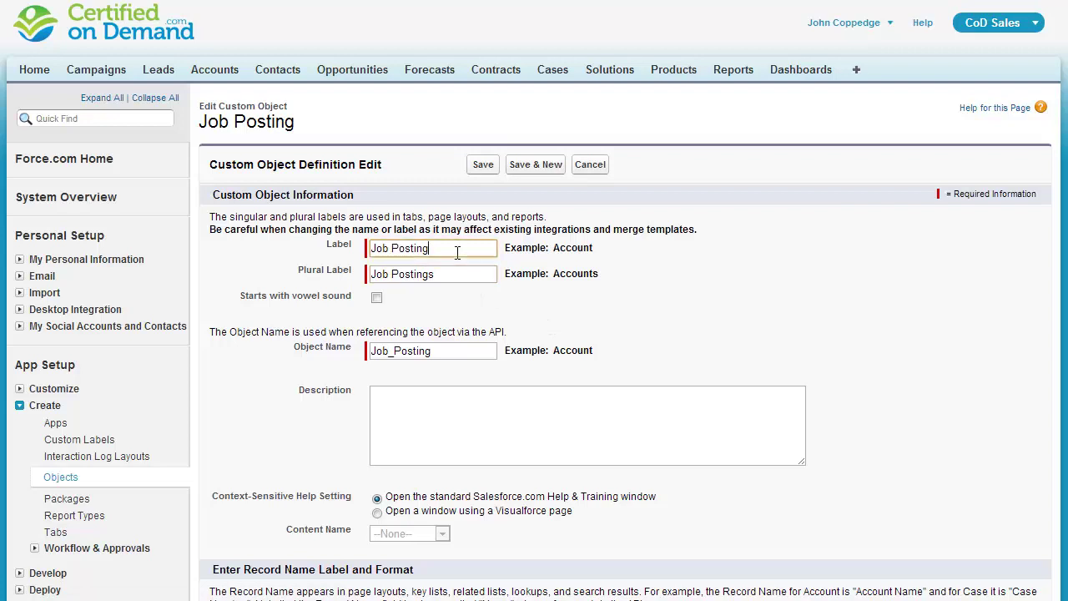
pyautogui.hotkey('shift', 'Right')
pyautogui.hotkey('shift', 'Right')
pyautogui.hotkey('shift', 'Right')
pyautogui.write('Career')
pyautogui.press('Tab')
pyautogui.write('Career Postings')
pyautogui.click(453, 353)
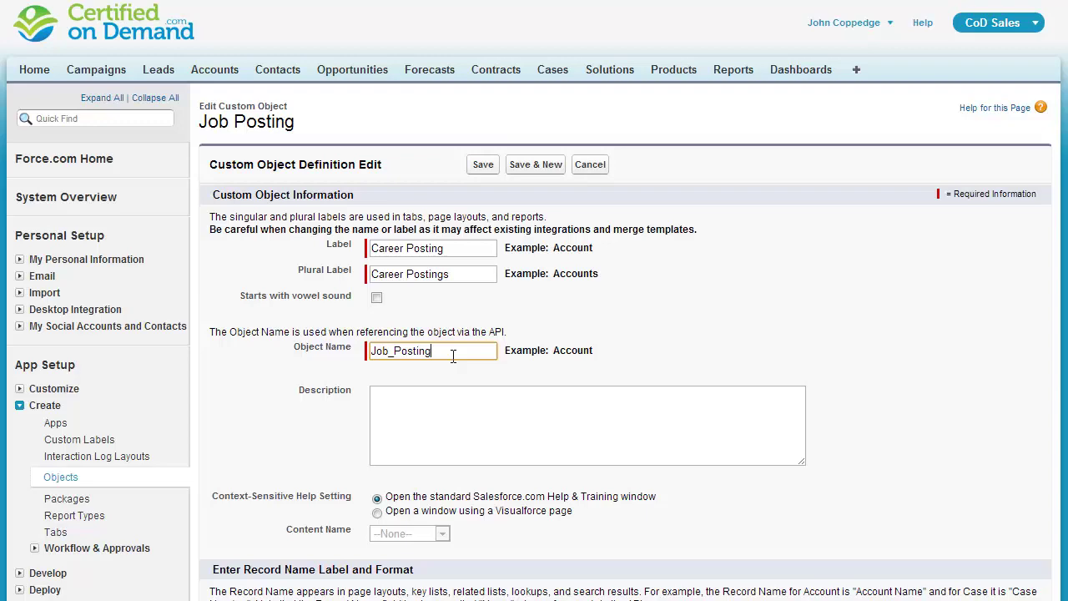
# - Save the Career Posting relabel, then choose Delete on the object's definition page
pyautogui.click(482, 164)
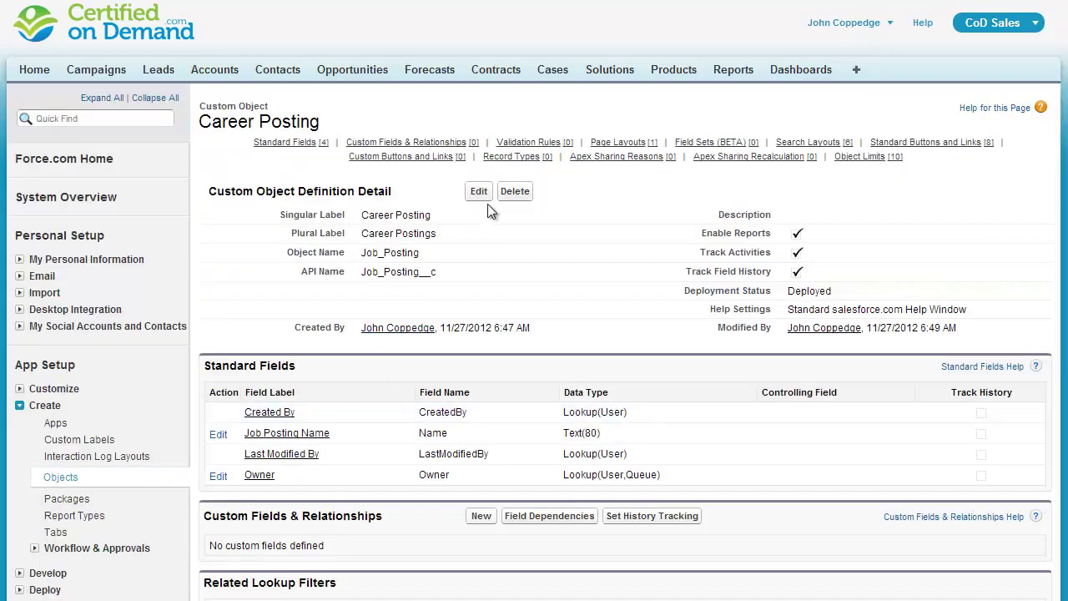
pyautogui.click(513, 197)
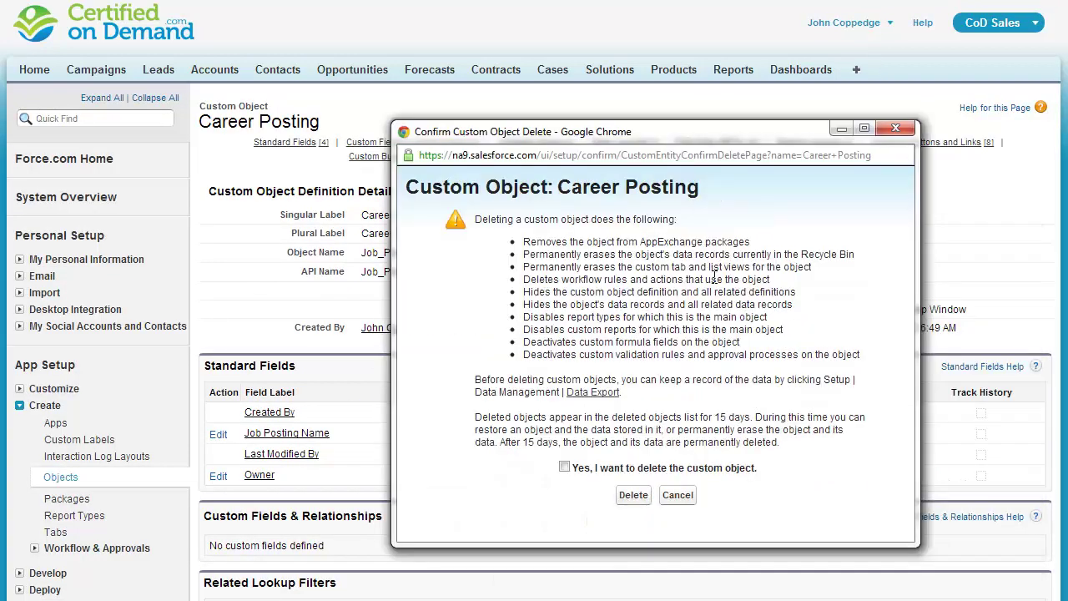